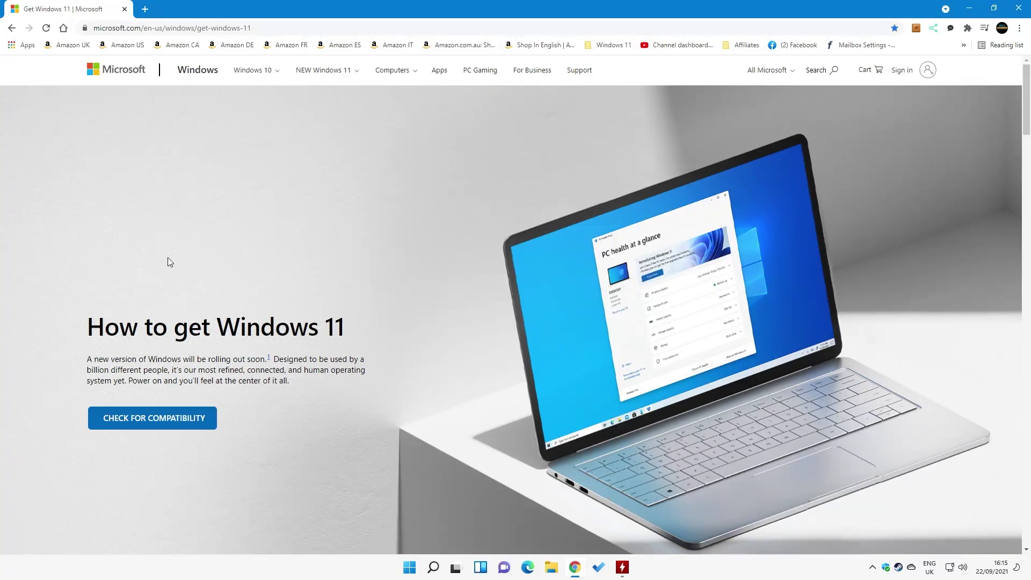
Step: Download WindowsPCHealthCheckSetup.msi from Microsoft's Windows 11 page to the Desktop, then minimise Chrome
{"action": "left_click", "coordinate": [152, 419]}
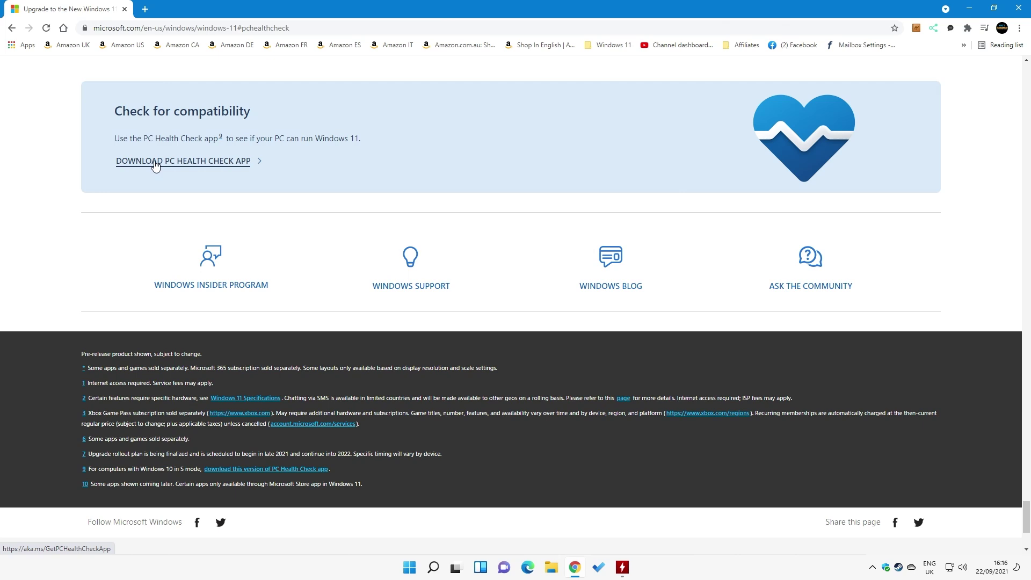
{"action": "left_click", "coordinate": [156, 165]}
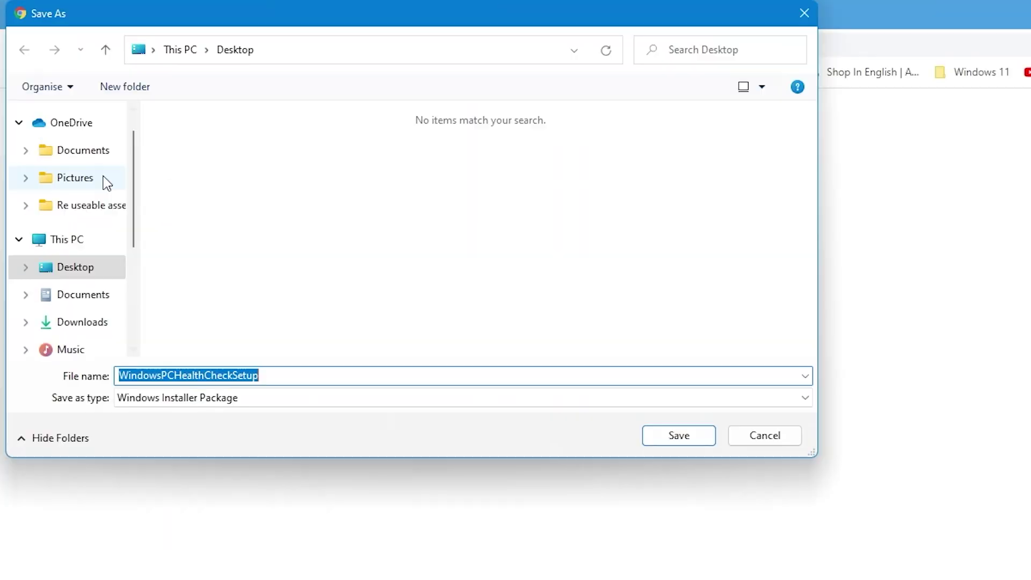
{"action": "left_click", "coordinate": [679, 435]}
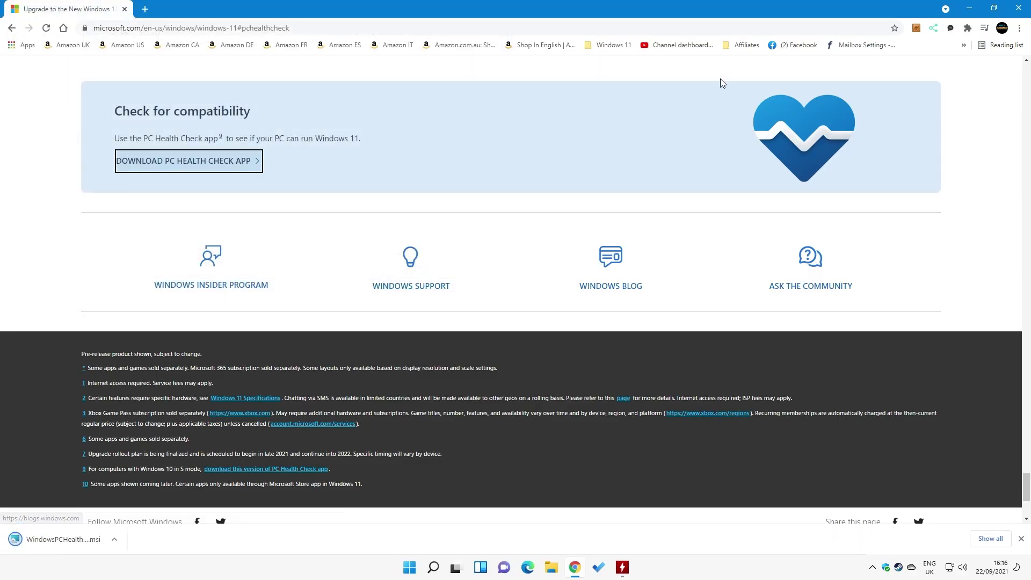
{"action": "left_click", "coordinate": [968, 8]}
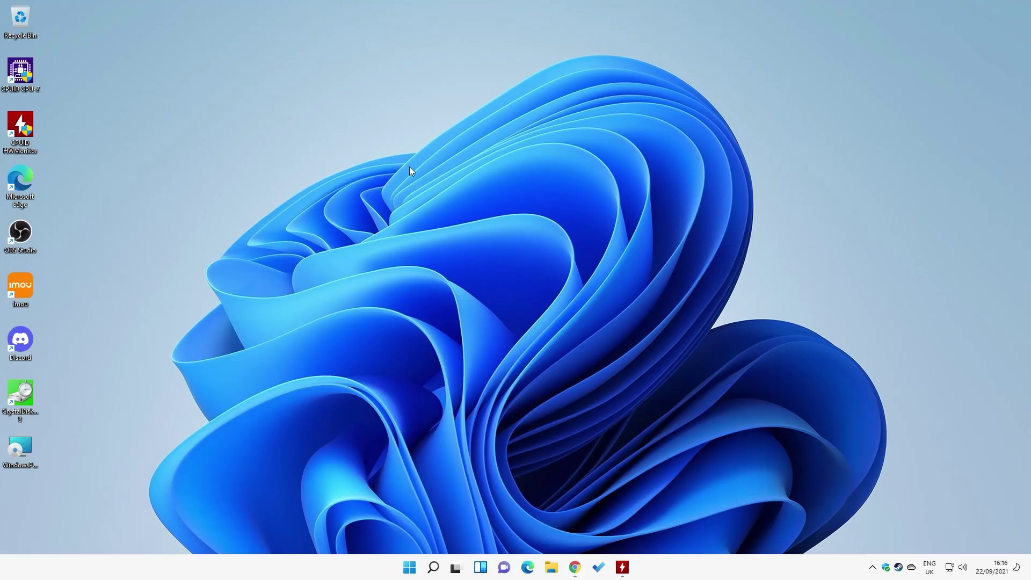
Step: Install PC Health Check from the downloaded .msi, accepting the terms and adding a desktop shortcut
{"action": "double_click", "coordinate": [27, 449]}
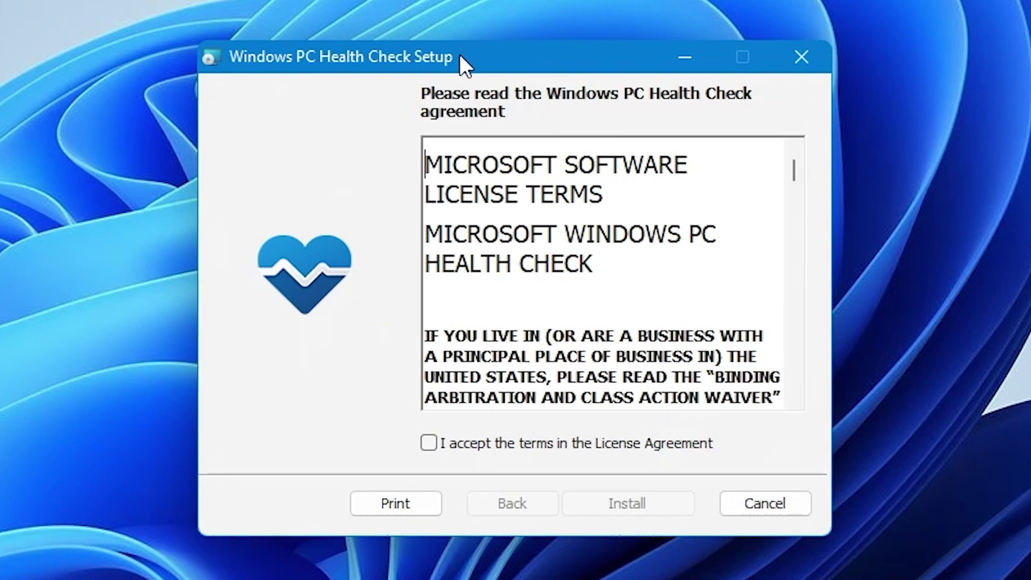
{"action": "left_click", "coordinate": [427, 448]}
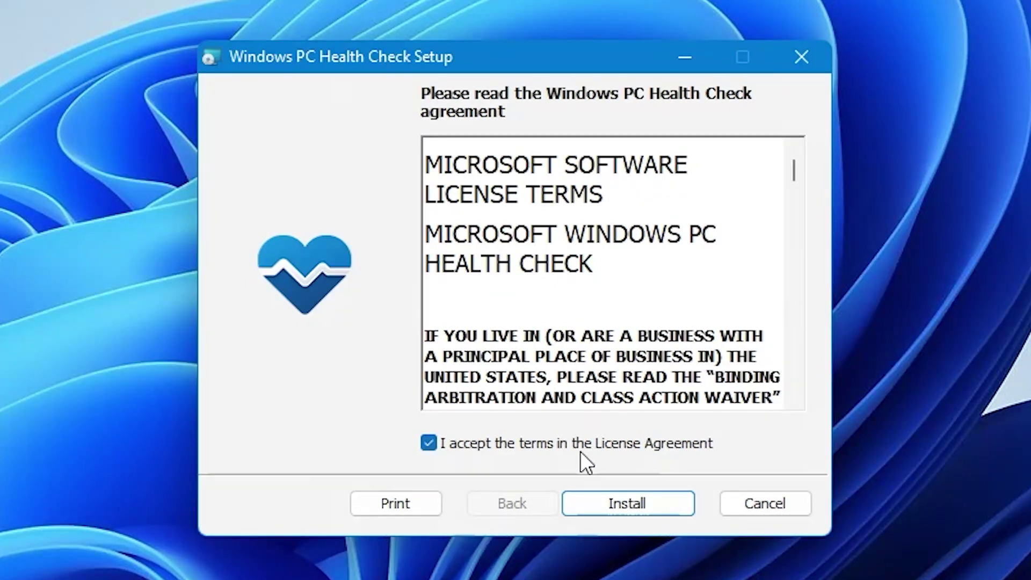
{"action": "left_click", "coordinate": [640, 504]}
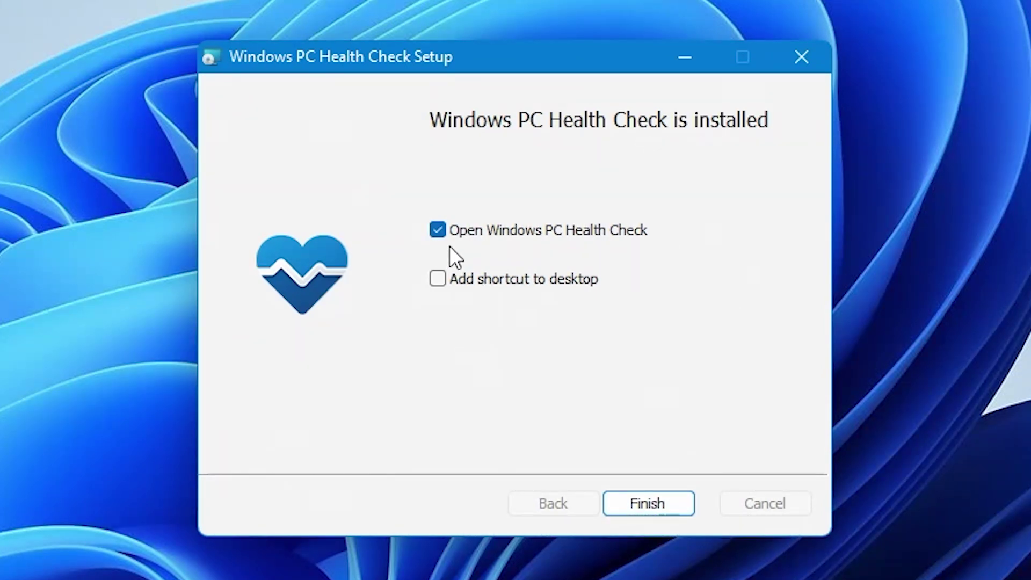
{"action": "left_click", "coordinate": [437, 237]}
{"action": "left_click", "coordinate": [436, 280]}
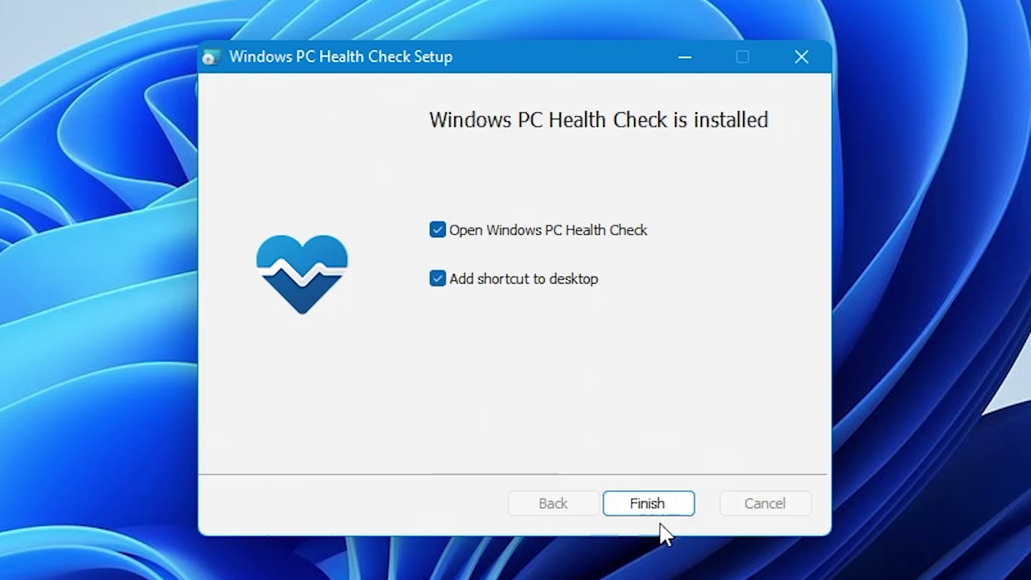
{"action": "left_click", "coordinate": [656, 502]}
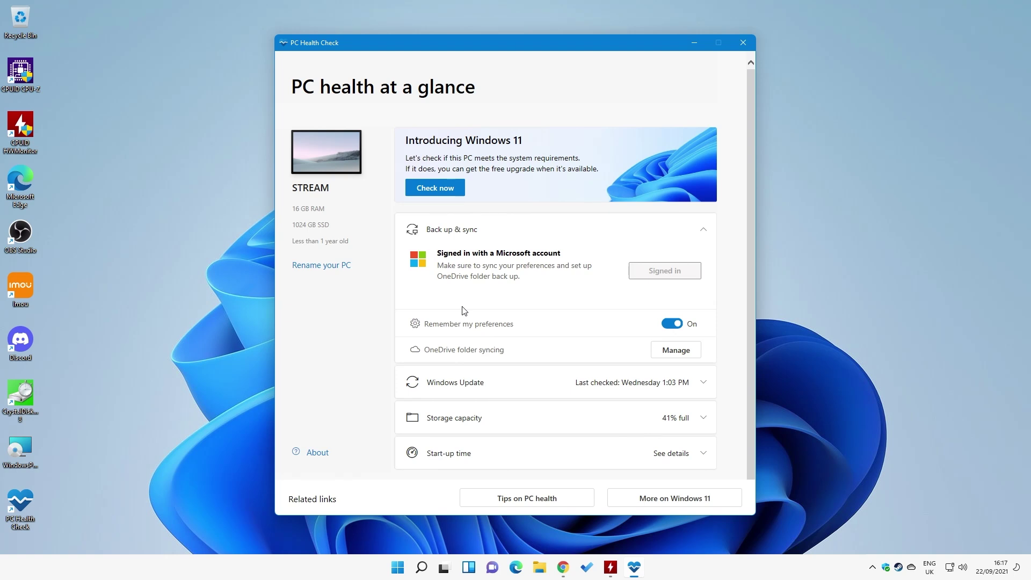
Step: Run the Windows 11 check from the Introducing Windows 11 banner, which reports TPM not detected
{"action": "left_click", "coordinate": [425, 189]}
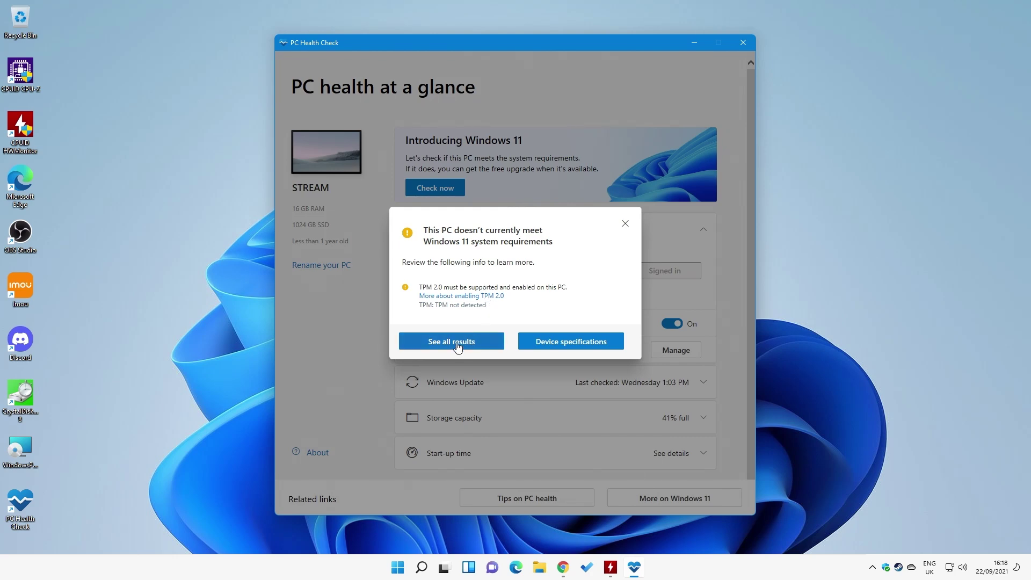
Step: Expand all requirement results, locate the TPM 2.0 not detected warning, and close the results window
{"action": "left_click", "coordinate": [457, 343]}
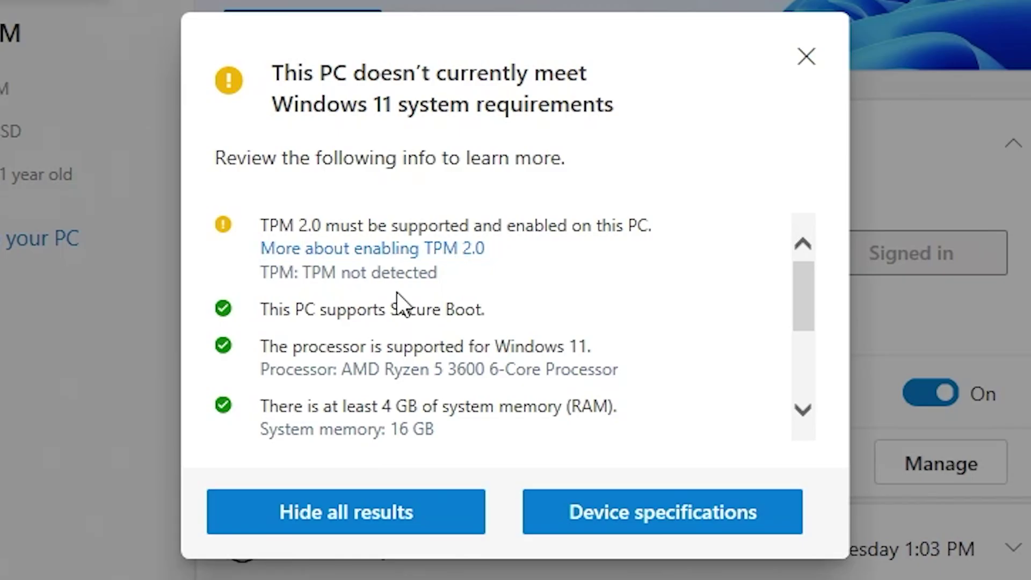
{"action": "scroll", "coordinate": [396, 292], "scroll_direction": "down", "scroll_amount": 3}
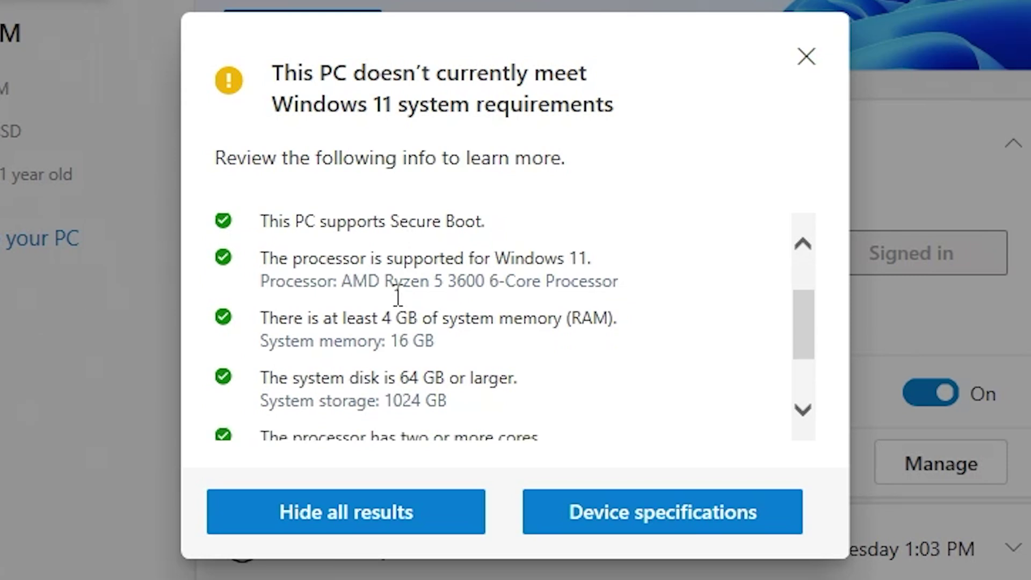
{"action": "scroll", "coordinate": [397, 295], "scroll_direction": "down", "scroll_amount": 3}
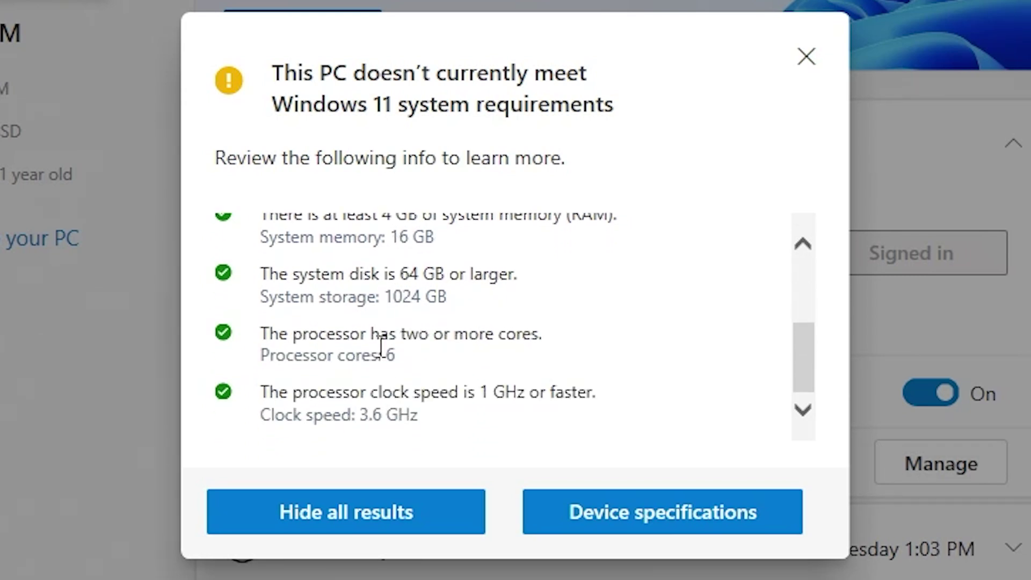
{"action": "scroll", "coordinate": [381, 344], "scroll_direction": "up", "scroll_amount": 5}
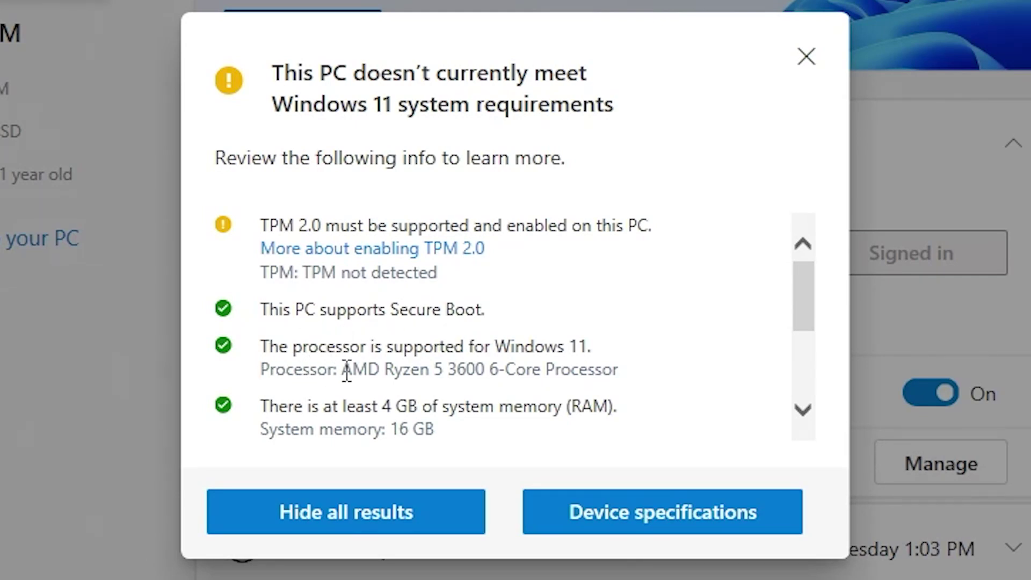
{"action": "scroll", "coordinate": [394, 396], "scroll_direction": "down", "scroll_amount": 1}
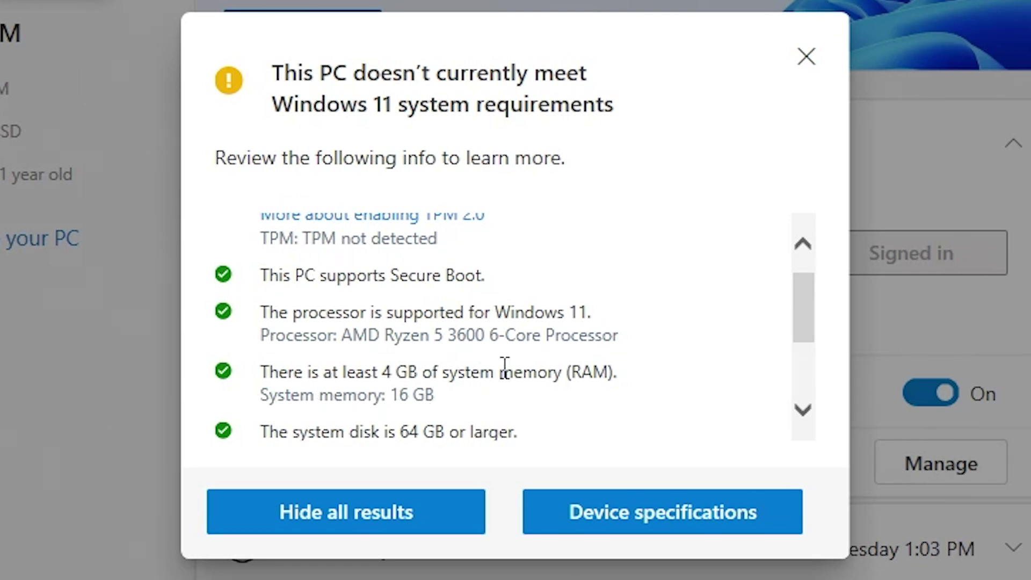
{"action": "scroll", "coordinate": [502, 368], "scroll_direction": "down", "scroll_amount": 1}
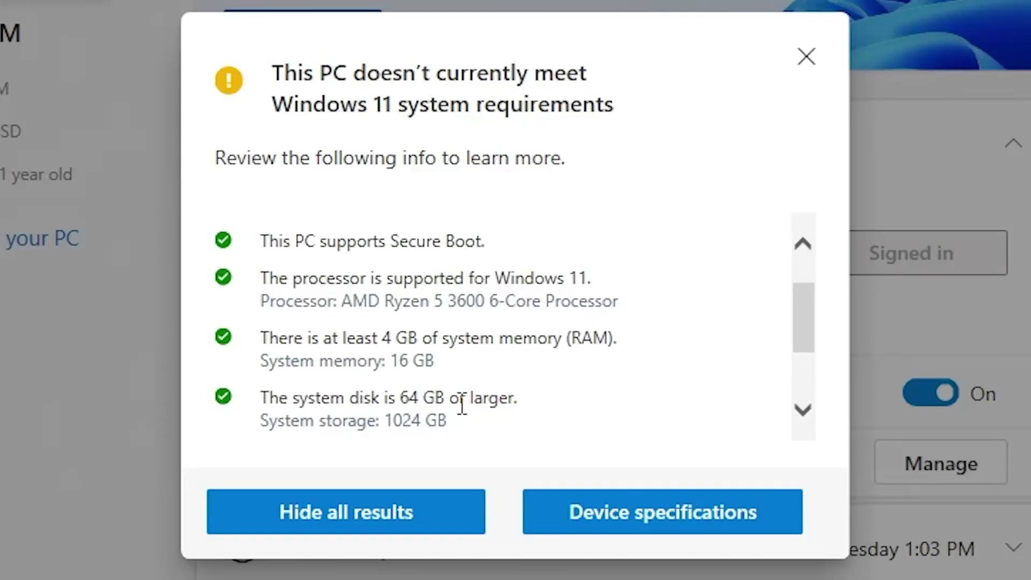
{"action": "scroll", "coordinate": [463, 400], "scroll_direction": "down", "scroll_amount": 1}
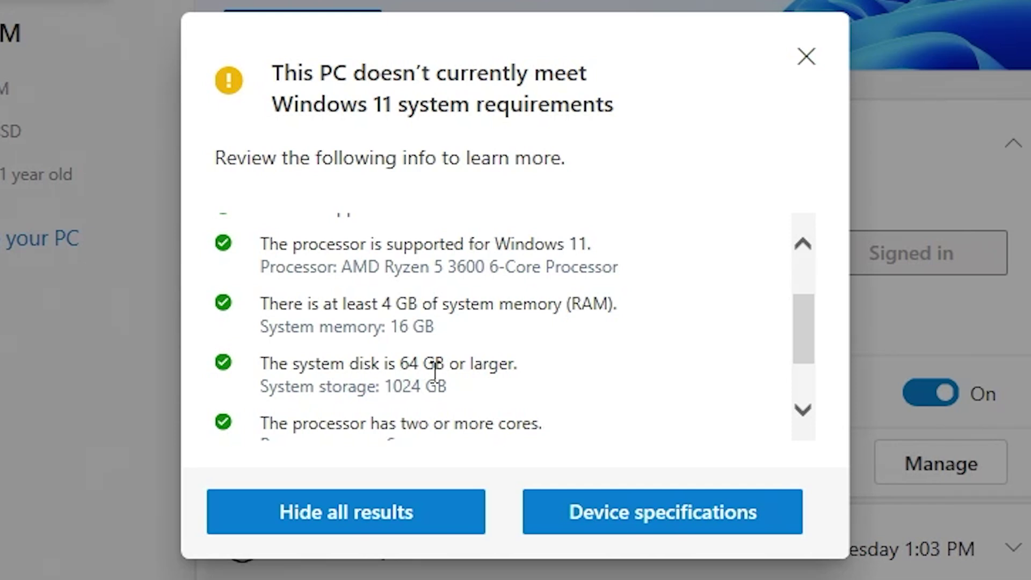
{"action": "scroll", "coordinate": [435, 371], "scroll_direction": "down", "scroll_amount": 1}
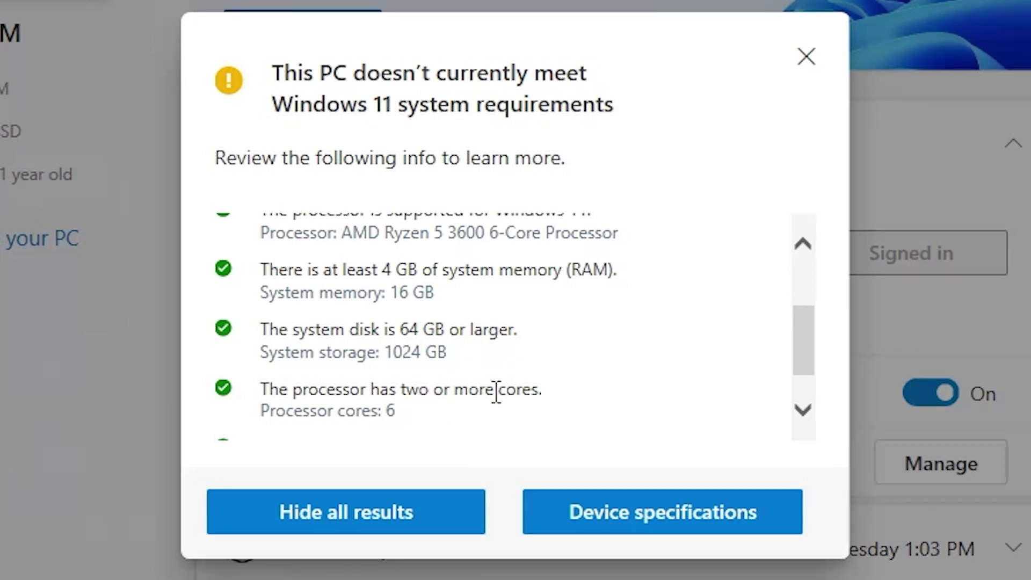
{"action": "scroll", "coordinate": [369, 411], "scroll_direction": "down", "scroll_amount": 1}
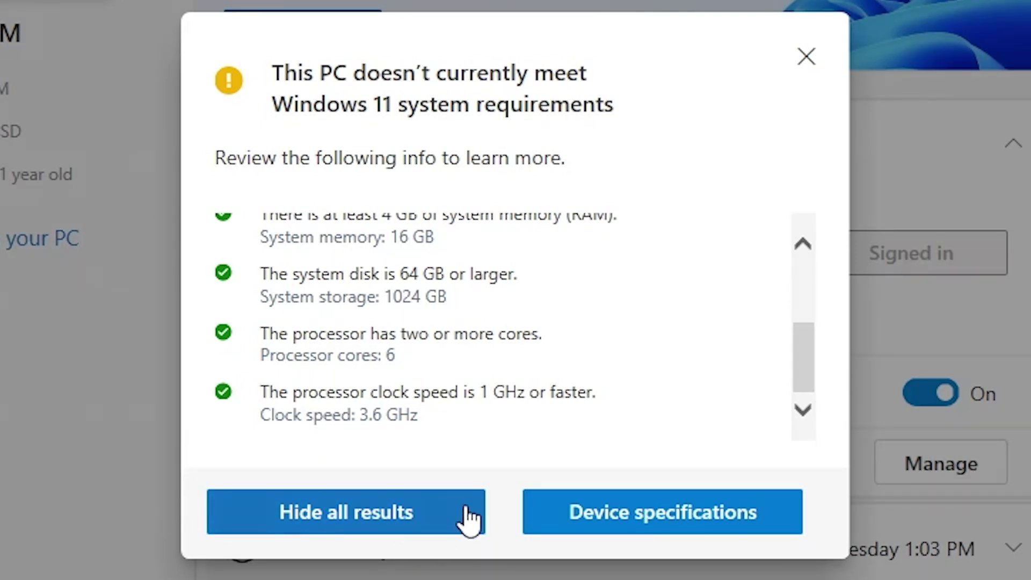
{"action": "scroll", "coordinate": [371, 349], "scroll_direction": "up", "scroll_amount": 2}
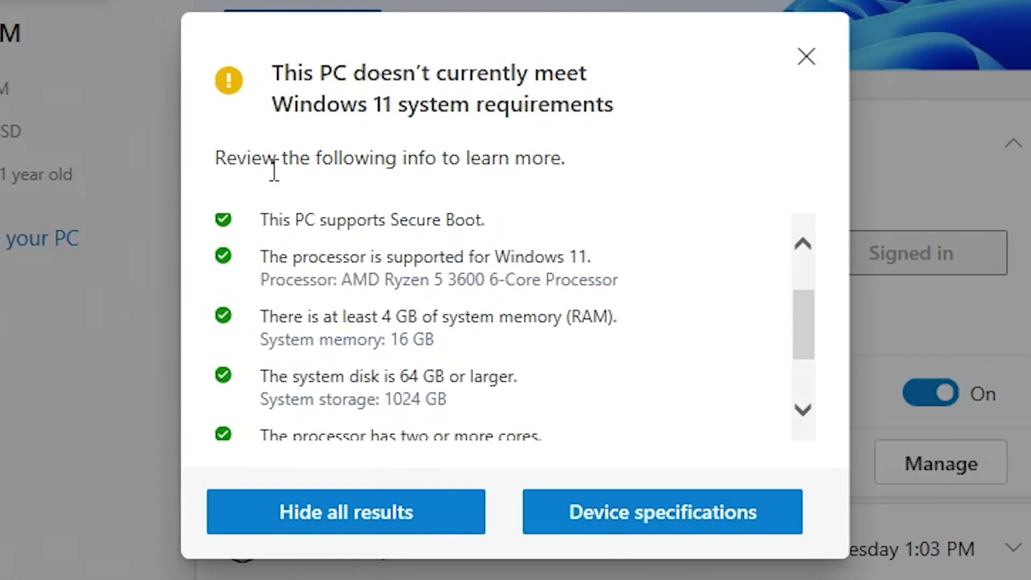
{"action": "scroll", "coordinate": [373, 299], "scroll_direction": "up", "scroll_amount": 2}
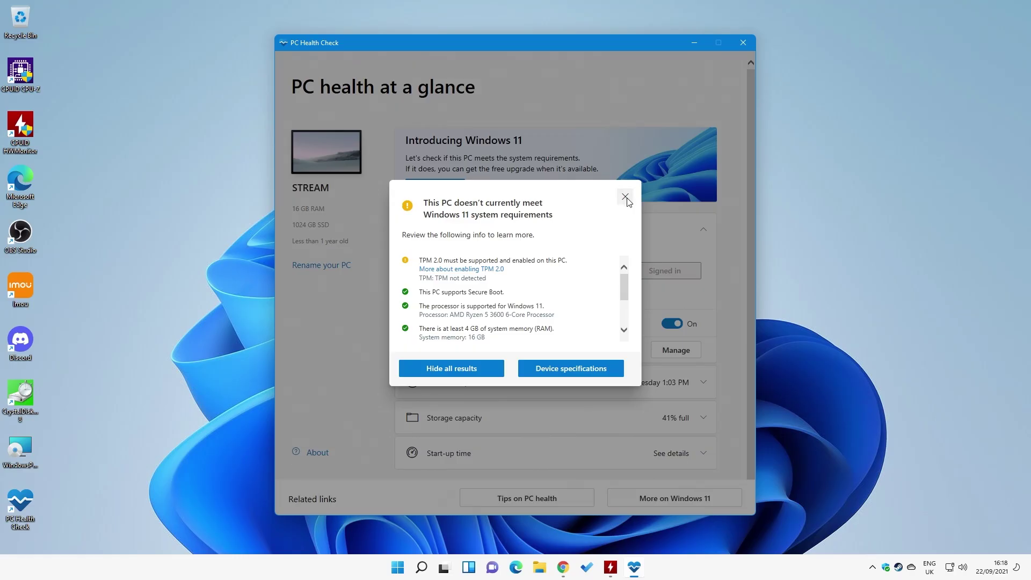
{"action": "left_click", "coordinate": [809, 71]}
Step: Close PC Health Check, restart into MSI Click BIOS 5 Advanced mode, and open the SETTINGS menu
{"action": "left_click", "coordinate": [743, 43]}
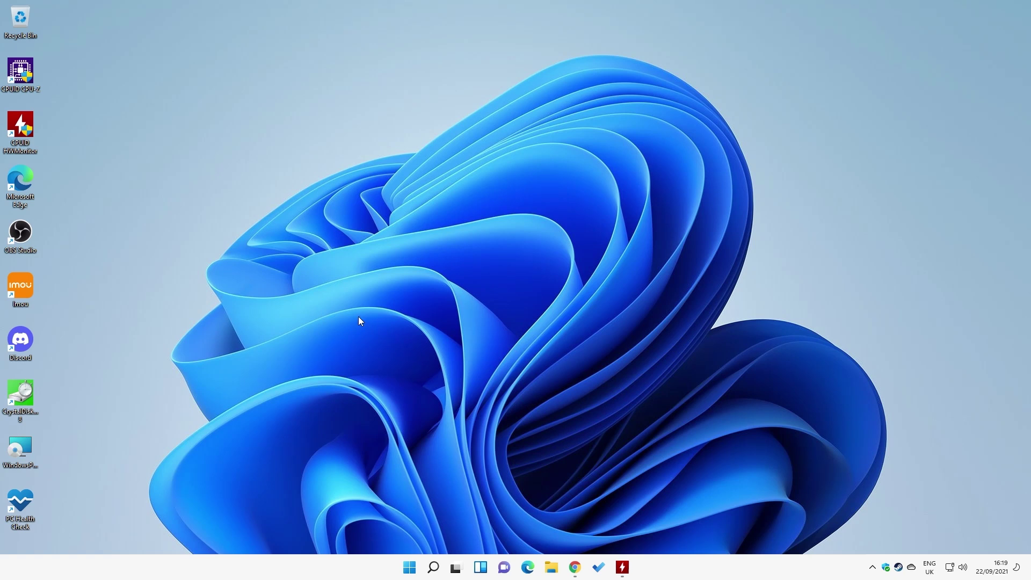
{"action": "left_click", "coordinate": [411, 567]}
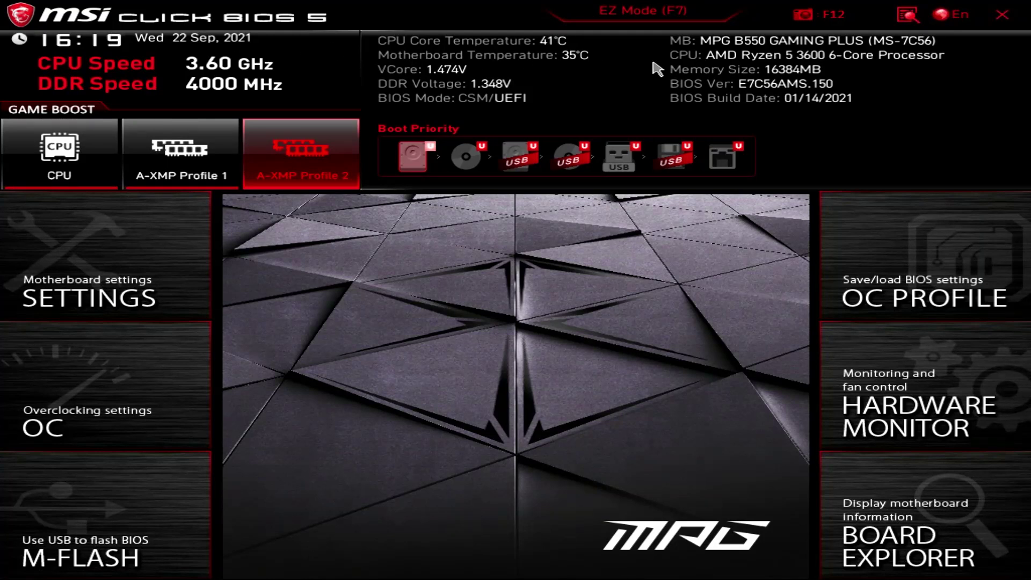
{"action": "left_click", "coordinate": [625, 16]}
{"action": "left_click", "coordinate": [625, 16]}
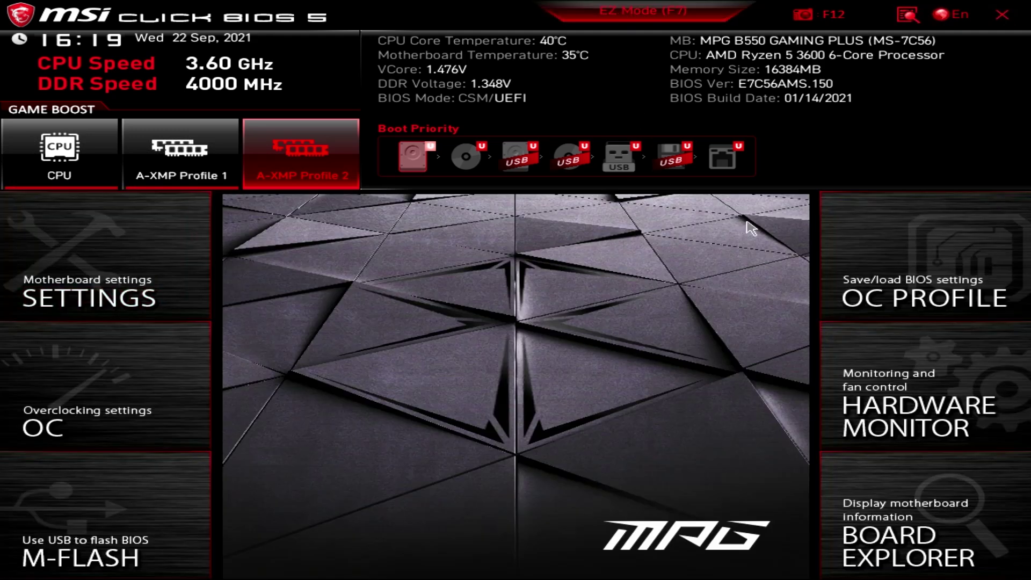
{"action": "left_click", "coordinate": [72, 307]}
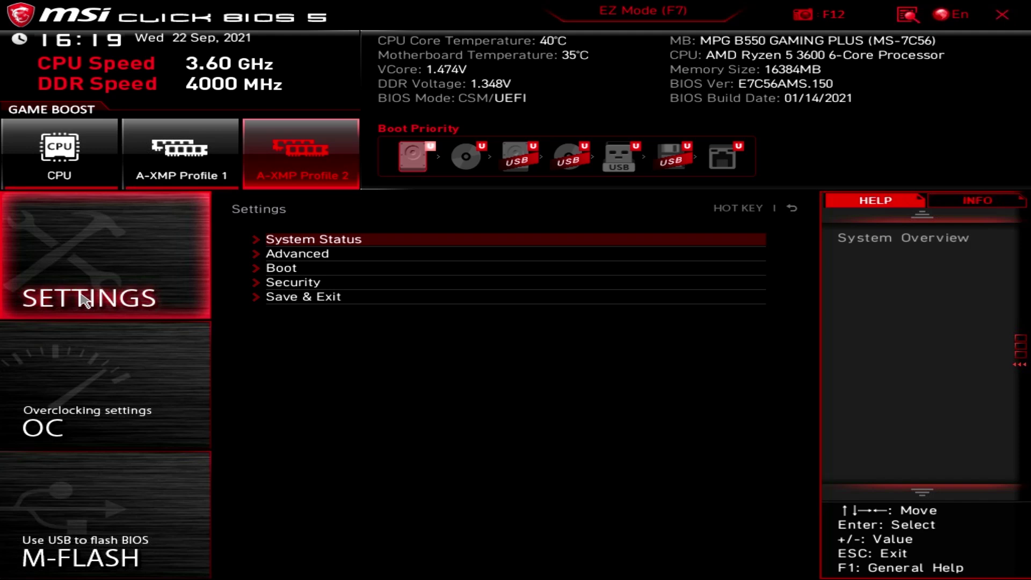
Step: Under Security > Trusted Computing, set Security Device Support to Enable
{"action": "key", "text": "Down"}
{"action": "key", "text": "Down"}
{"action": "key", "text": "Down"}
{"action": "key", "text": "Return"}
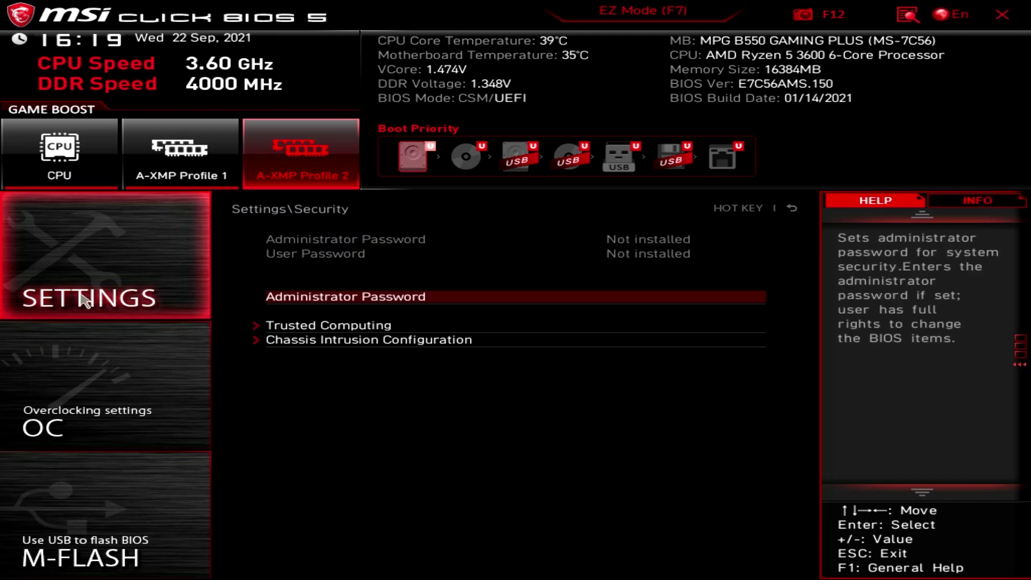
{"action": "key", "text": "Down"}
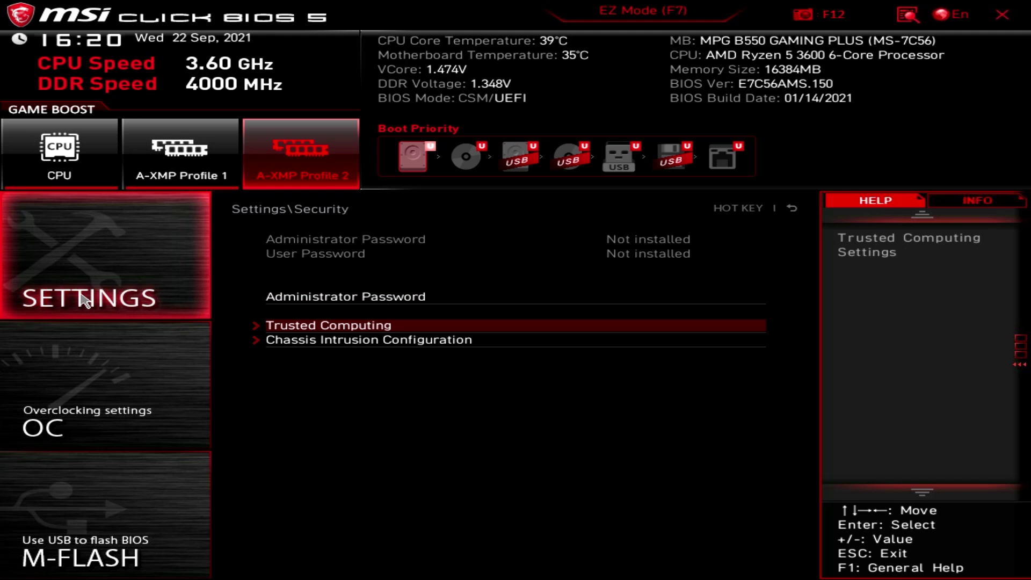
{"action": "key", "text": "Return"}
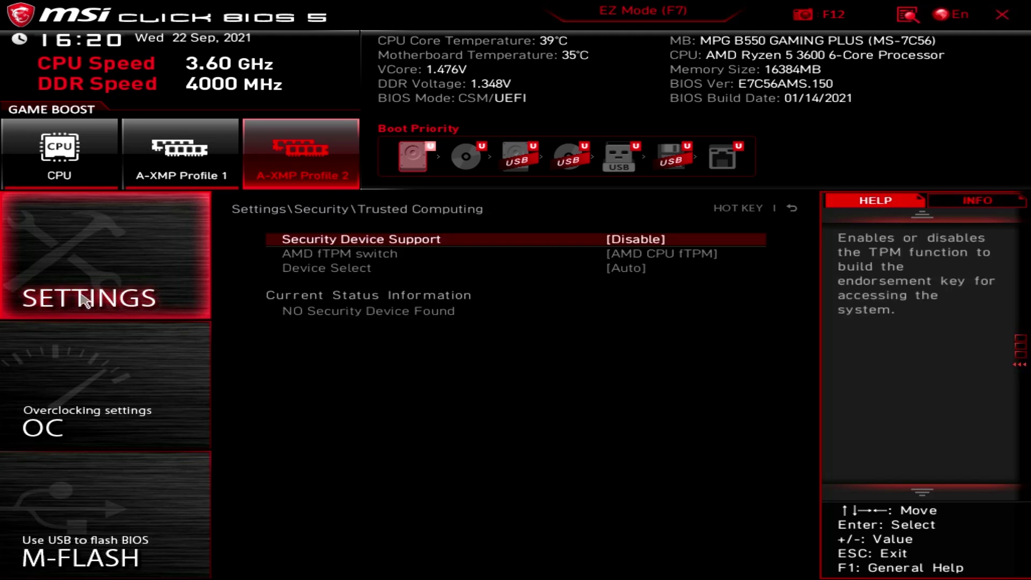
{"action": "key", "text": "Return"}
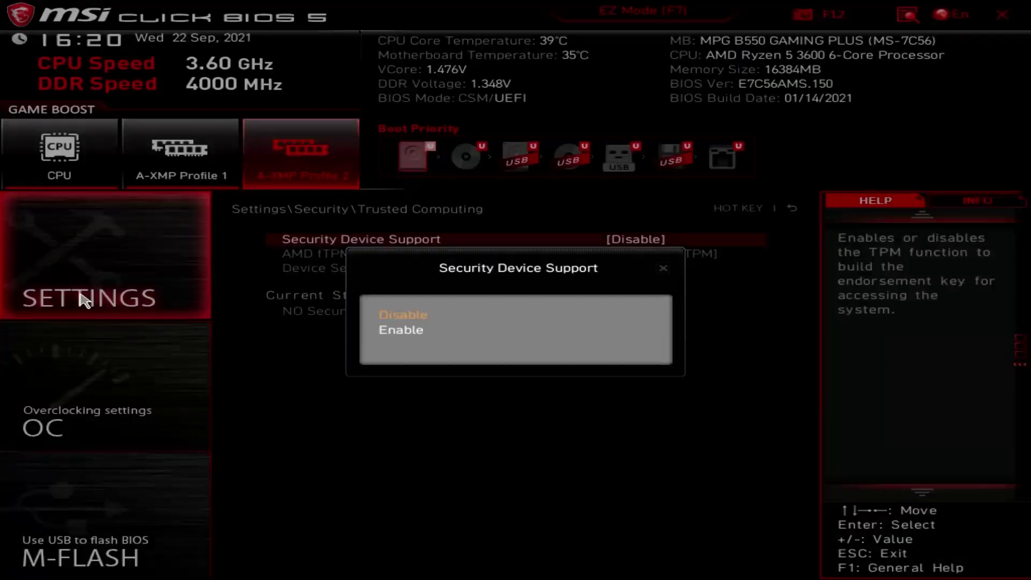
{"action": "key", "text": "Down"}
{"action": "key", "text": "Return"}
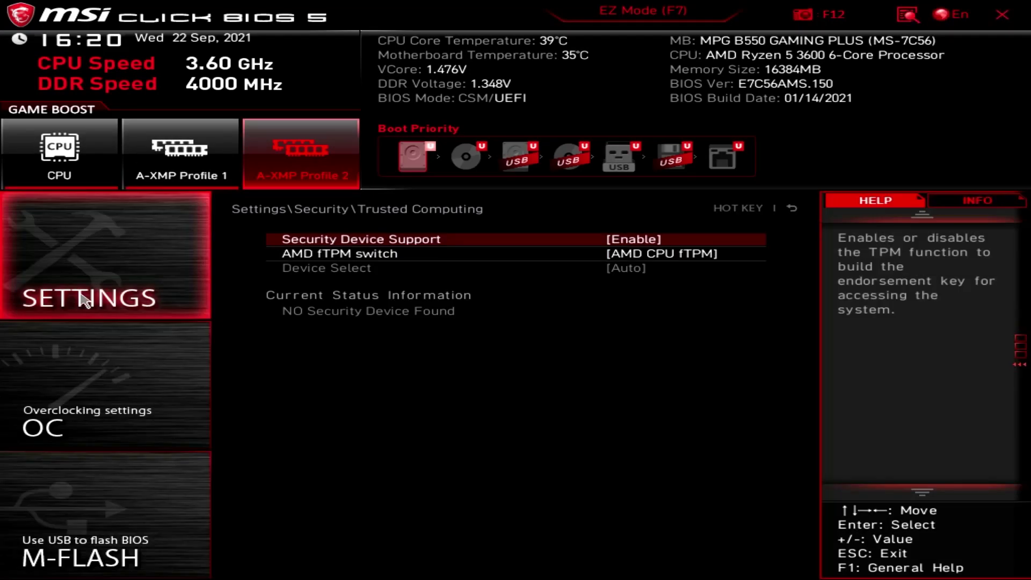
Step: Keep the AMD fTPM switch on AMD CPU fTPM and return to the main settings menu
{"action": "key", "text": "Down"}
{"action": "key", "text": "Return"}
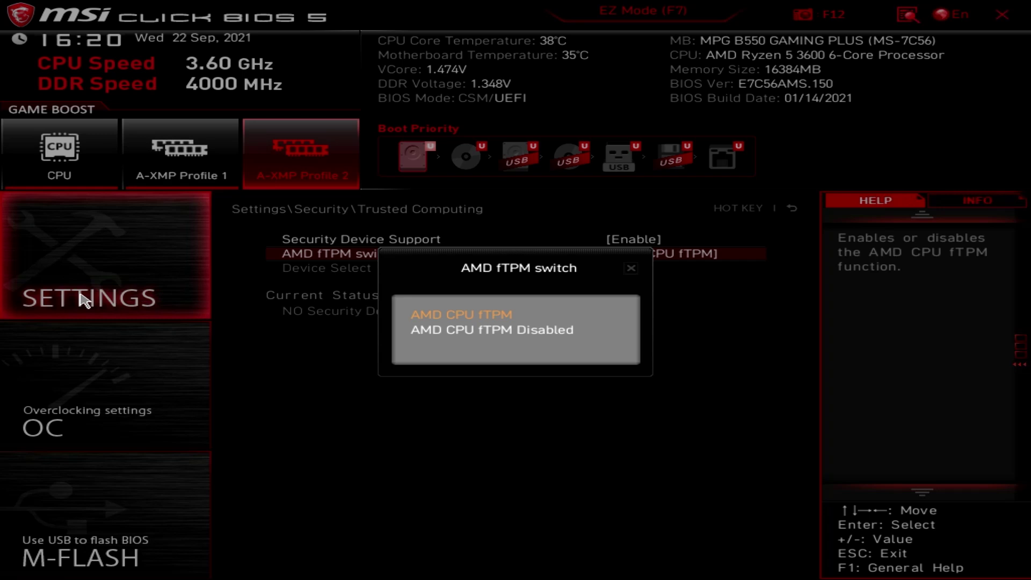
{"action": "key", "text": "Down"}
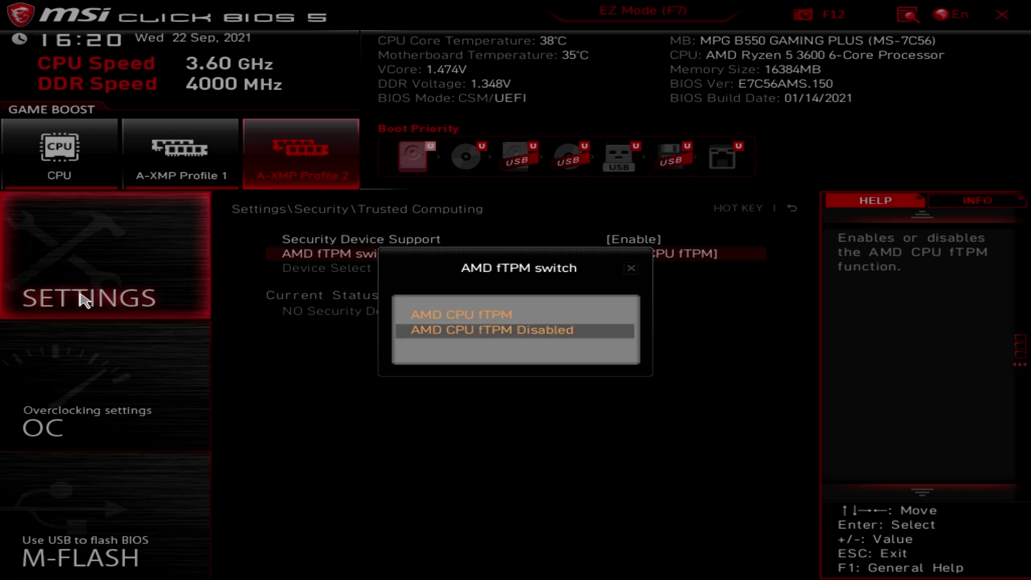
{"action": "key", "text": "Up"}
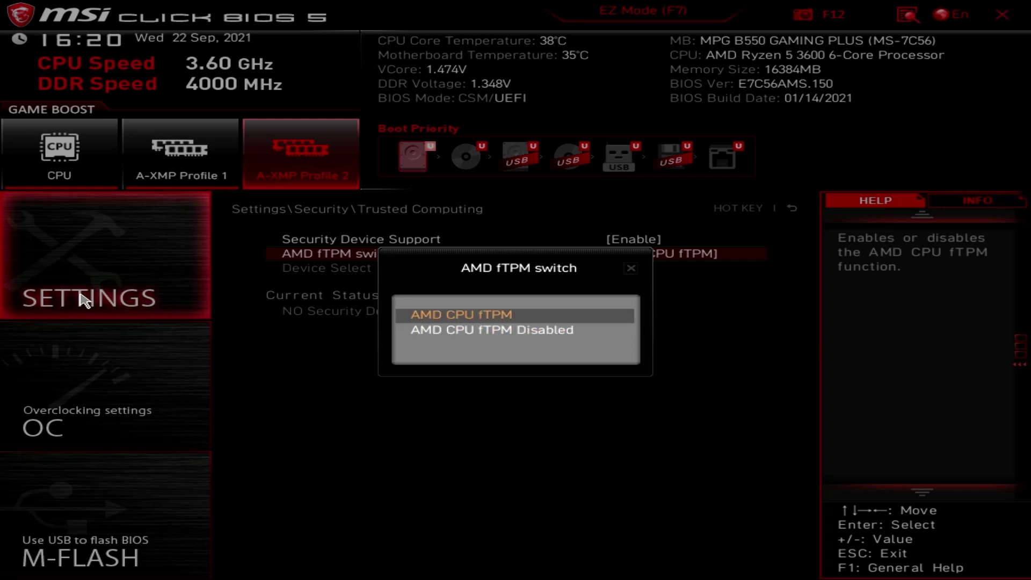
{"action": "key", "text": "Return"}
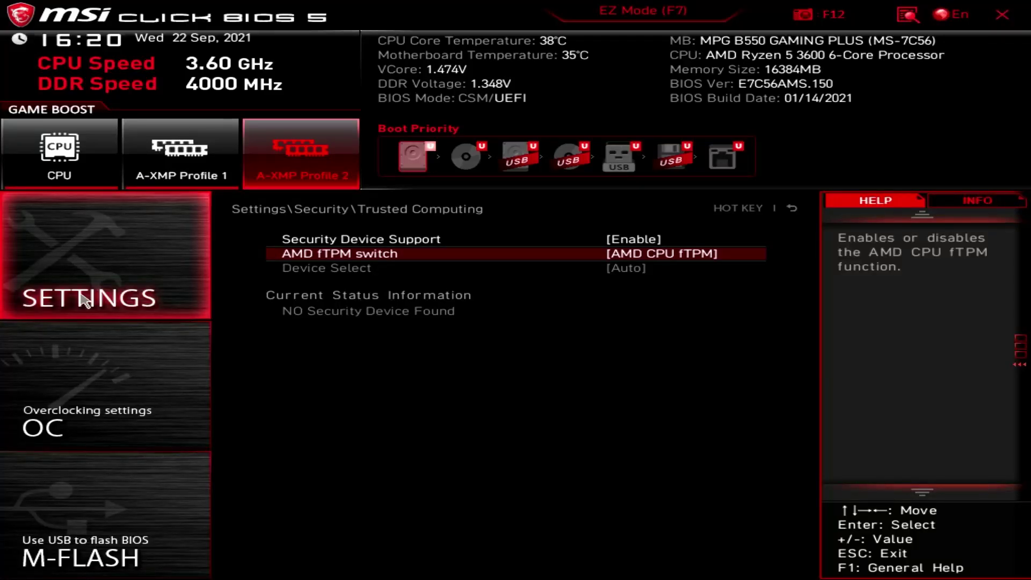
{"action": "key", "text": "Escape"}
{"action": "key", "text": "Escape"}
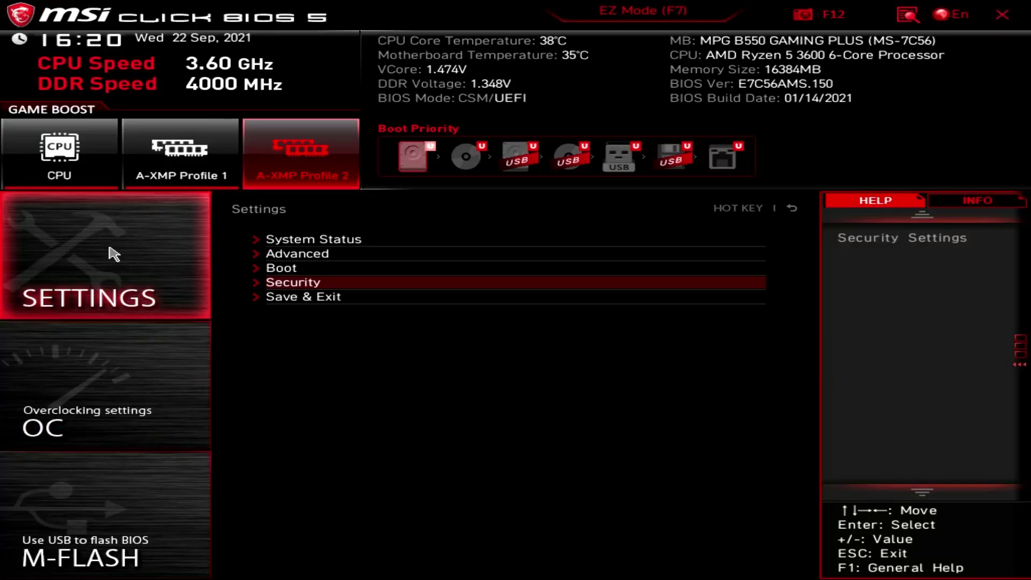
Step: Choose Save Changes and Reboot under Save & Exit and confirm with Yes
{"action": "left_click", "coordinate": [307, 300]}
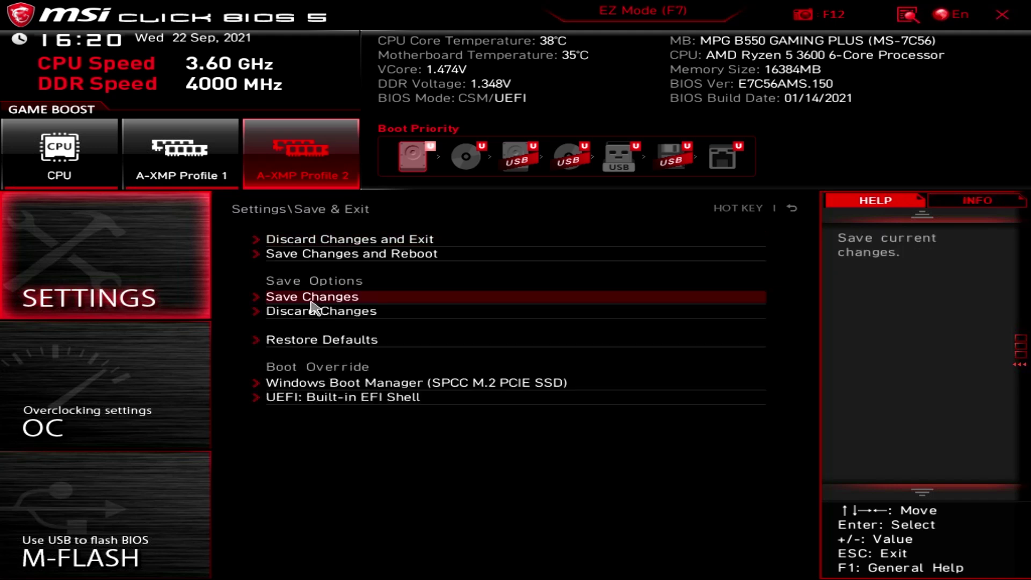
{"action": "left_click", "coordinate": [307, 256]}
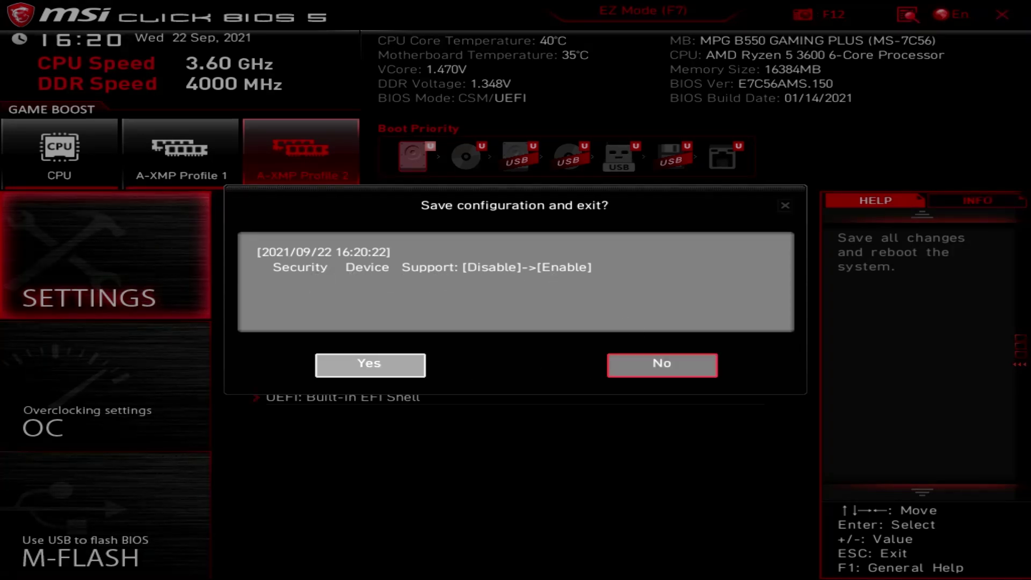
{"action": "left_click", "coordinate": [379, 369]}
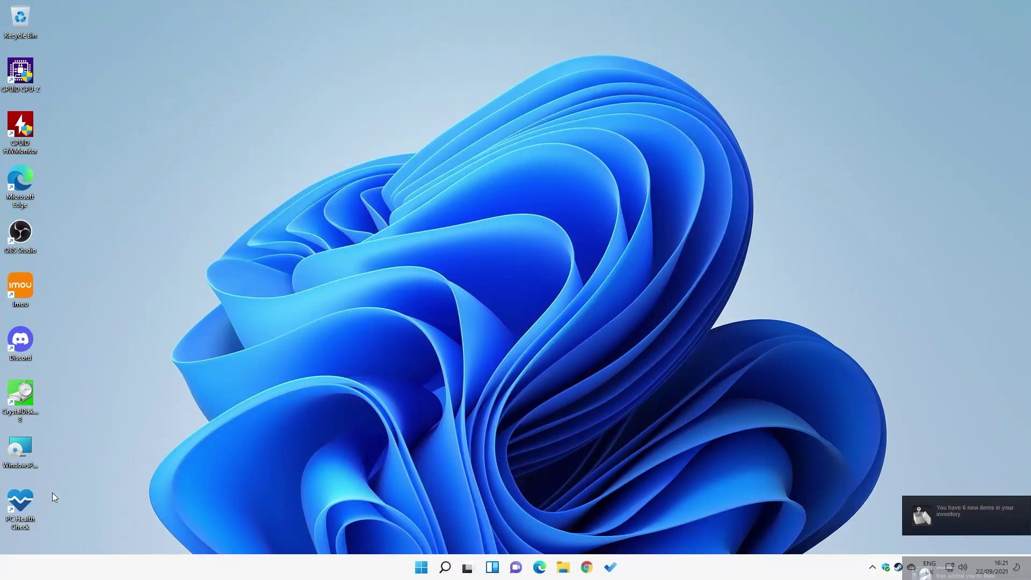
Step: Relaunch PC Health Check, rerun the Windows 11 check, and review all results showing TPM 2.0 enabled
{"action": "double_click", "coordinate": [26, 499]}
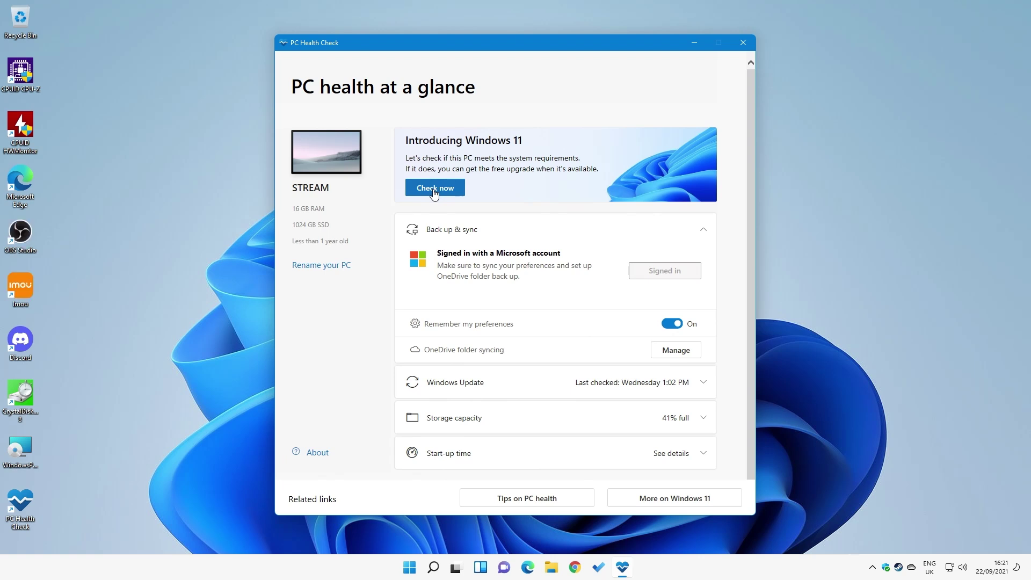
{"action": "left_click", "coordinate": [434, 190]}
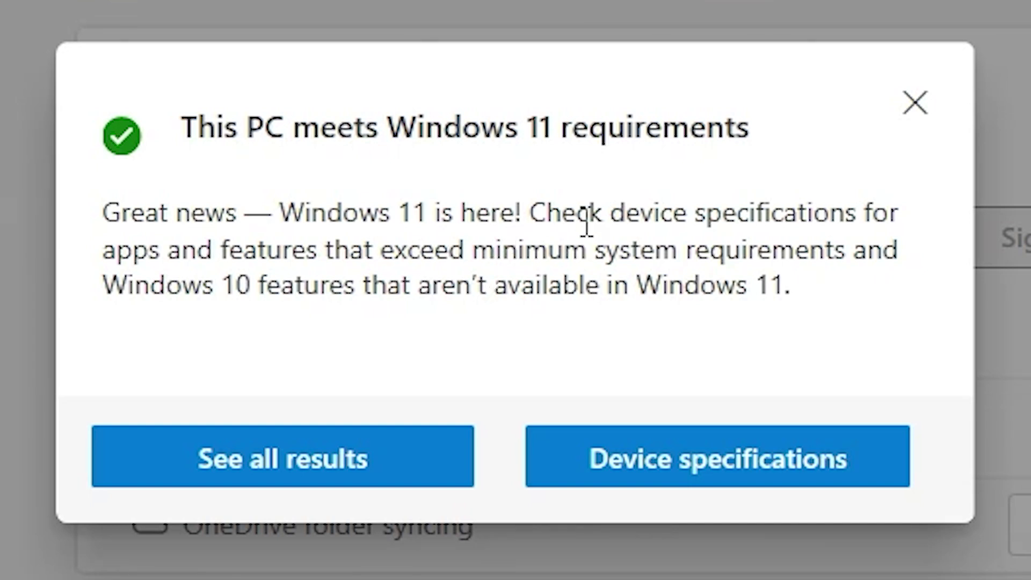
{"action": "left_click", "coordinate": [284, 486]}
{"action": "scroll", "coordinate": [356, 345], "scroll_direction": "down", "scroll_amount": 4}
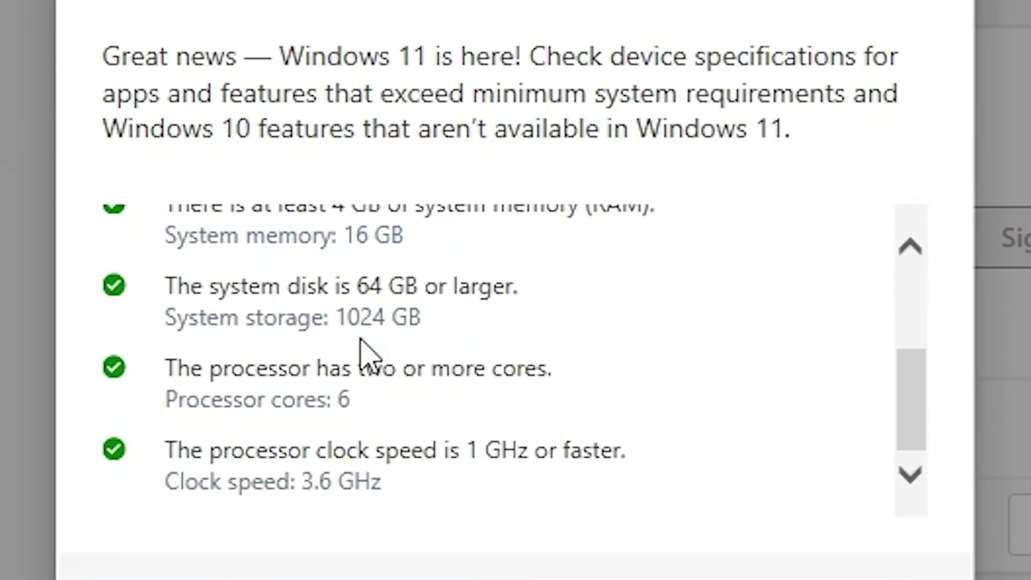
{"action": "scroll", "coordinate": [363, 346], "scroll_direction": "up", "scroll_amount": 4}
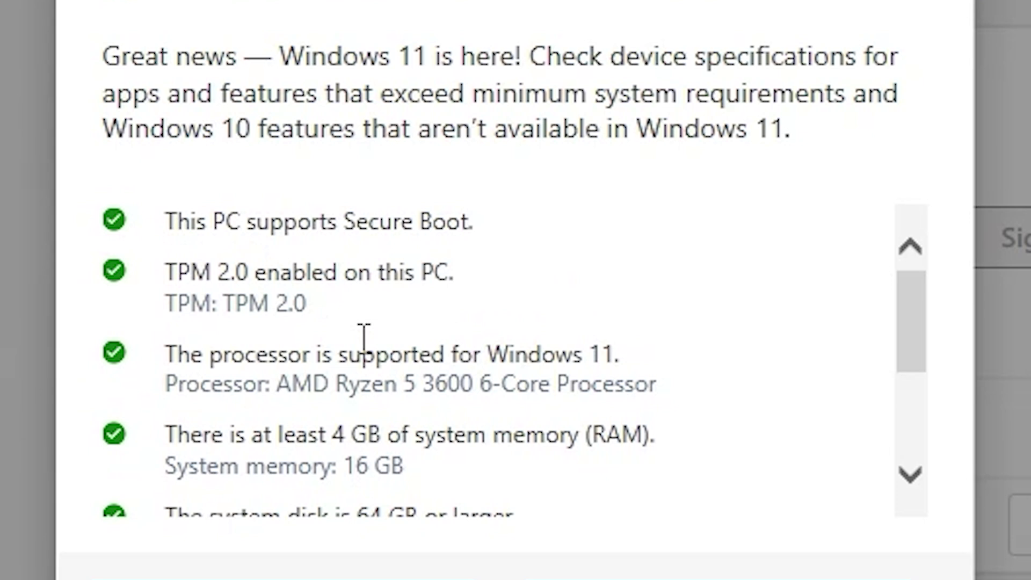